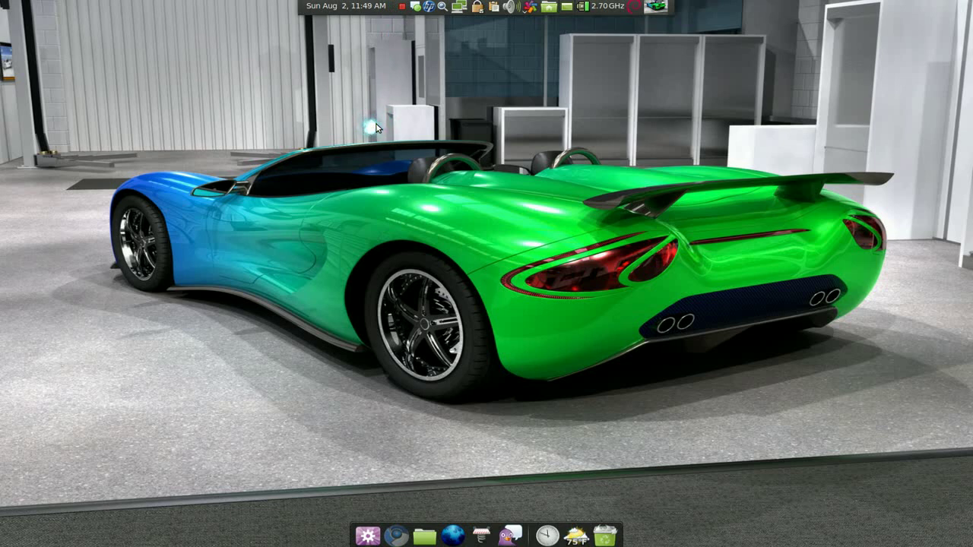
Launch PDF-Shuffler by searching the launcher for pdf
type("pdf")
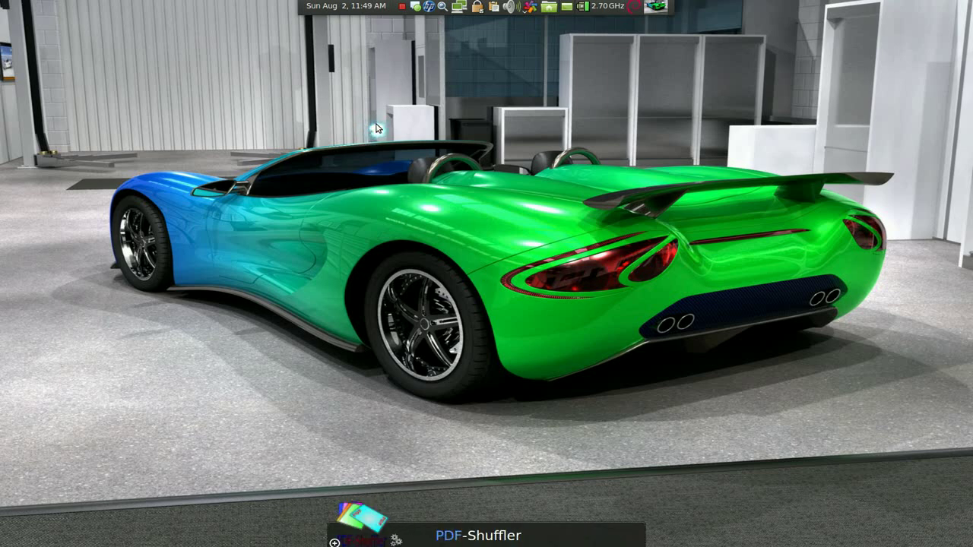
key("Return")
Centre the window and import 1978-08.pdf plus Macleans_2009-07_MichaelJackson.pdf from Downloads
left_click_drag(194, 9, 535, 63)
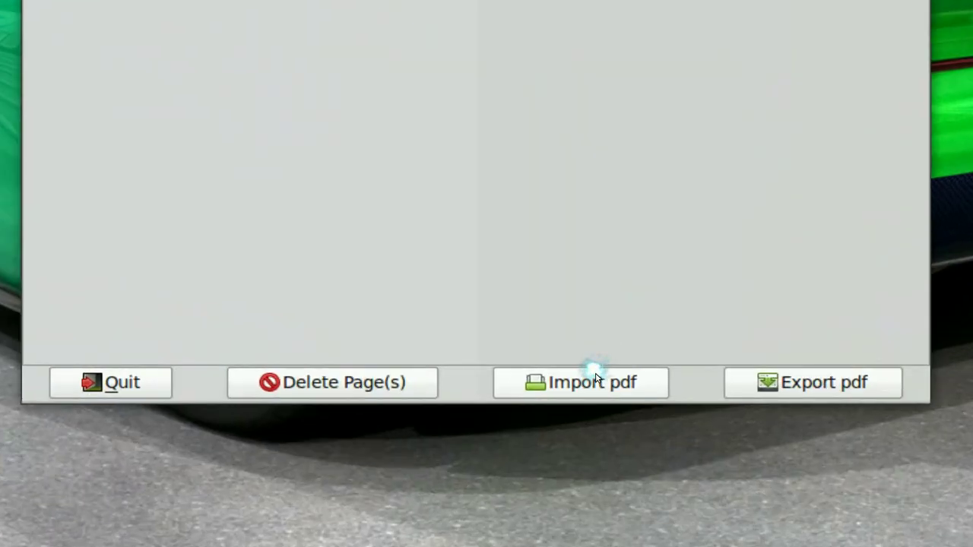
left_click(595, 381)
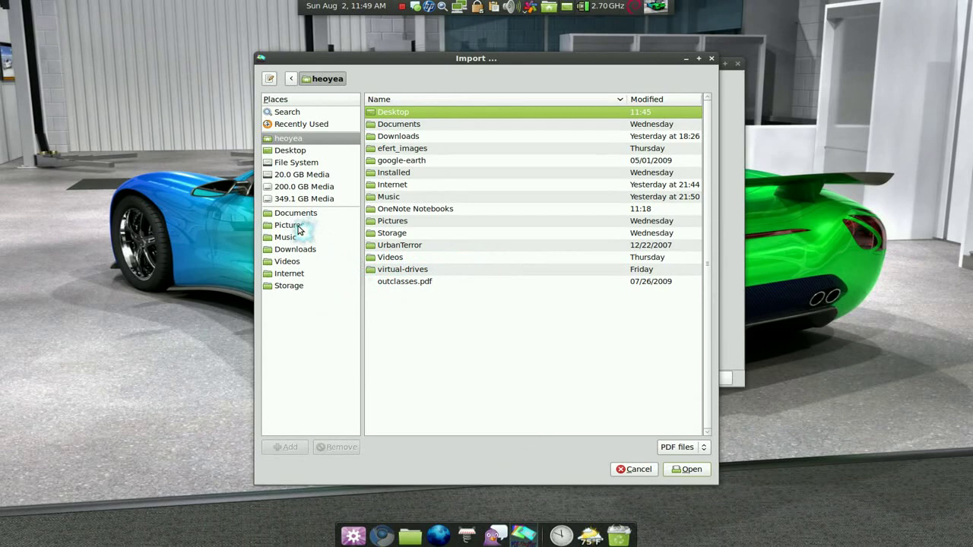
left_click(300, 253)
scroll(420, 361, "down", 1)
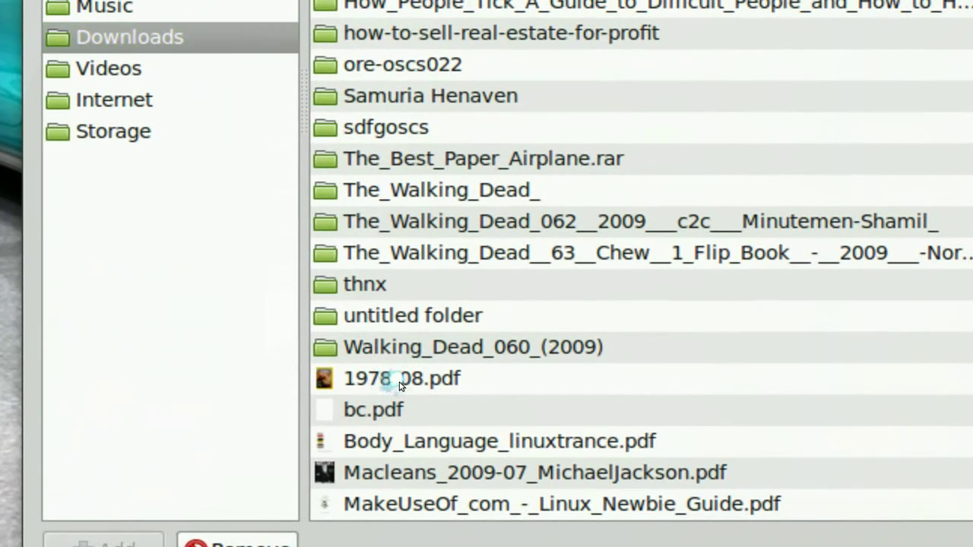
left_click(399, 384)
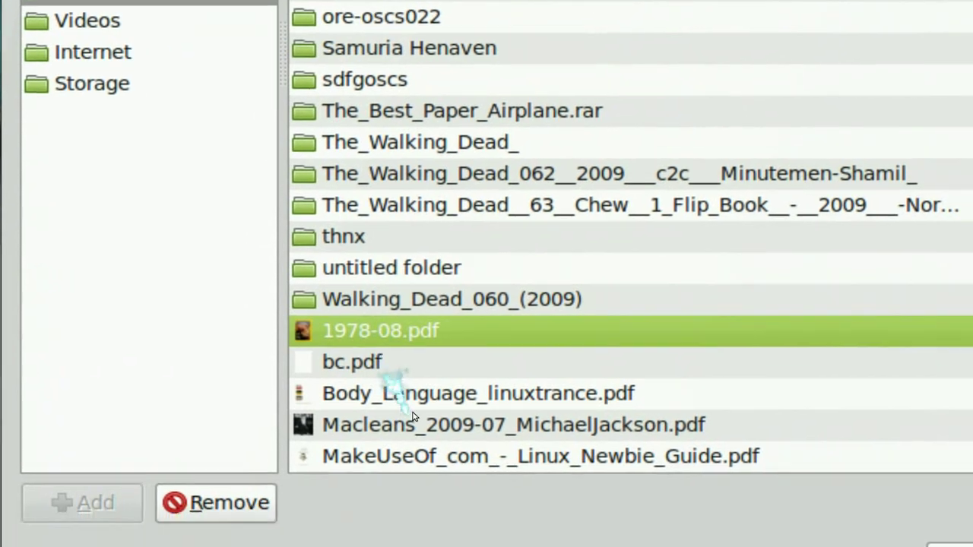
left_click(439, 473, "ctrl")
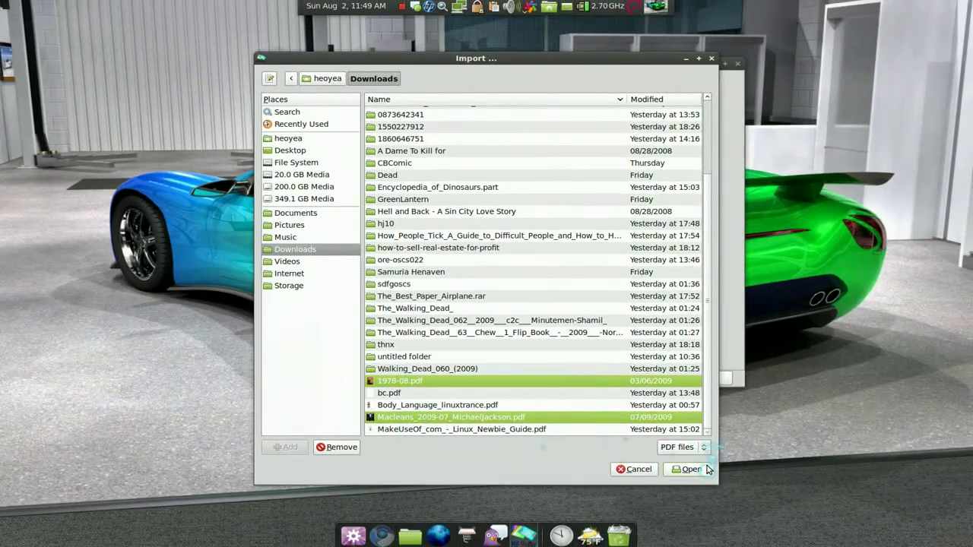
left_click(692, 466)
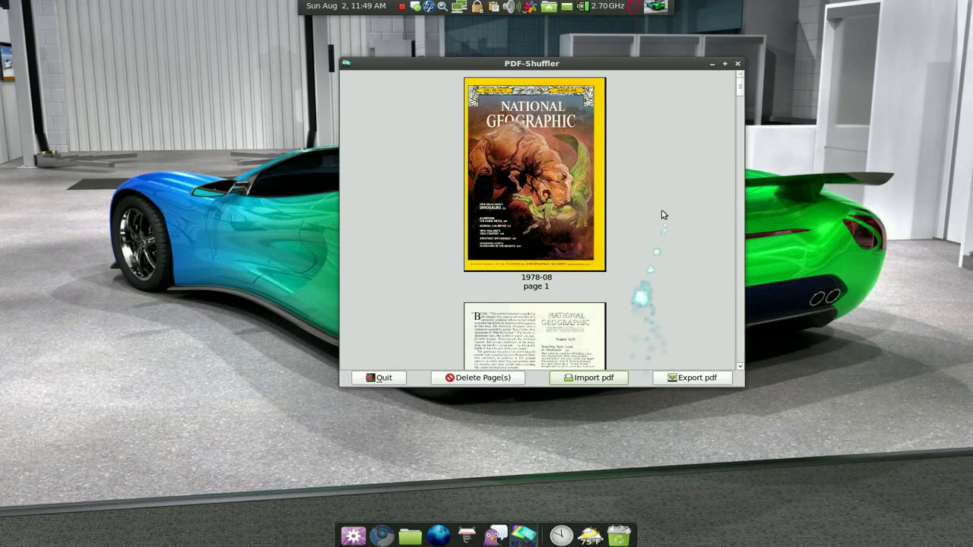
Maximize the PDF-Shuffler window and scroll through both magazines' page thumbnails
left_click(726, 65)
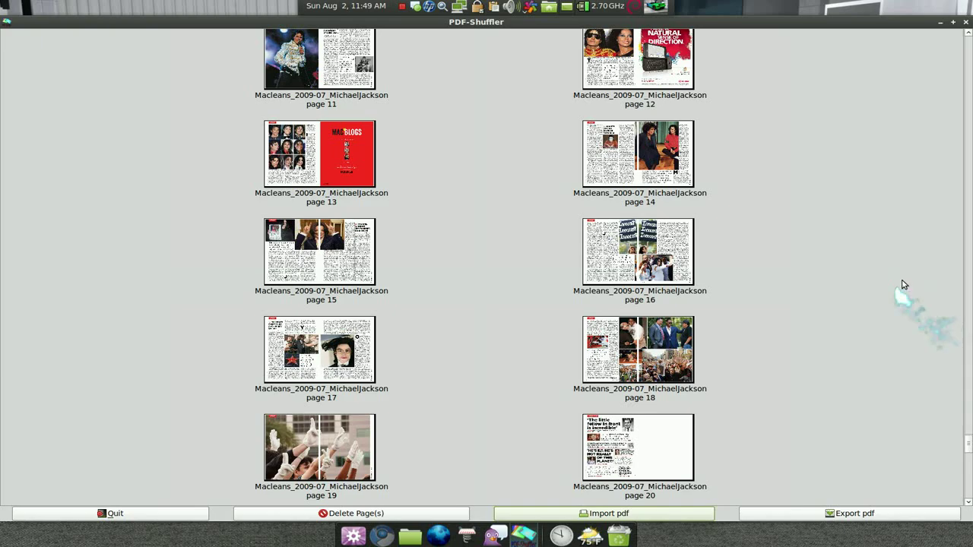
scroll(898, 281, "down", 3)
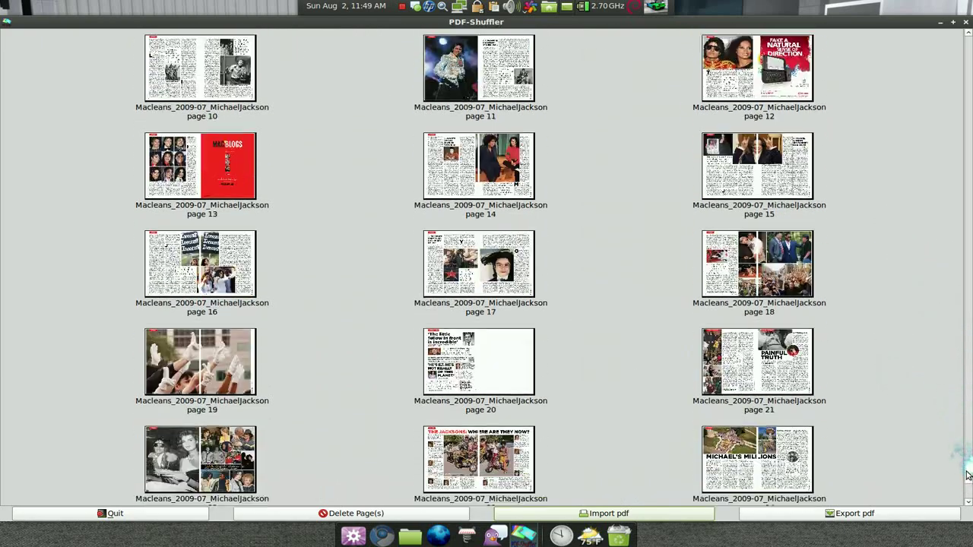
scroll(967, 475, "down", 5)
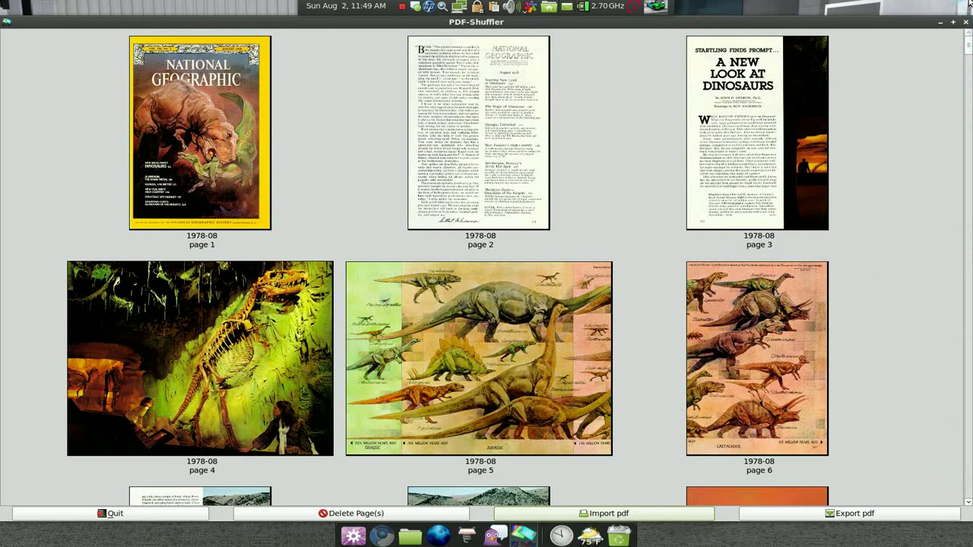
scroll(960, 441, "down", 20)
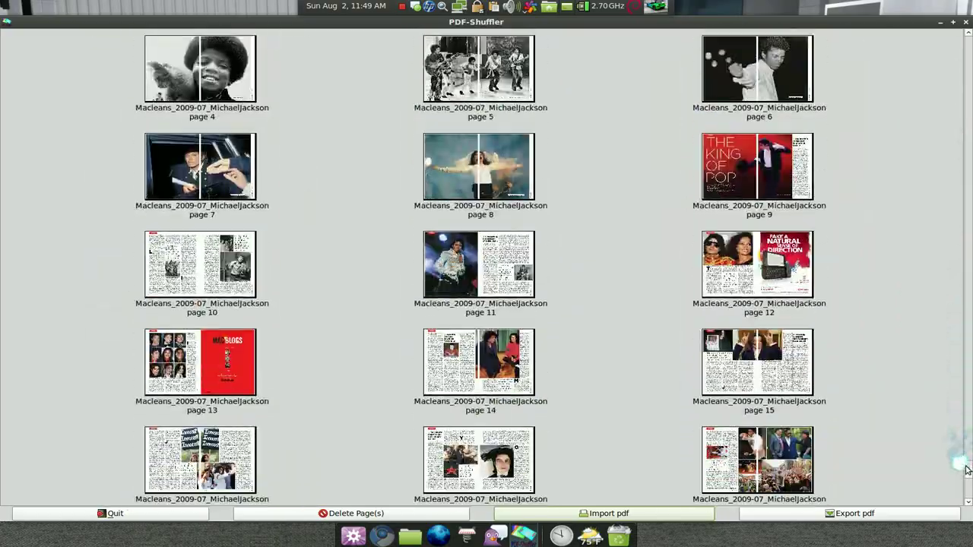
scroll(964, 471, "down", 8)
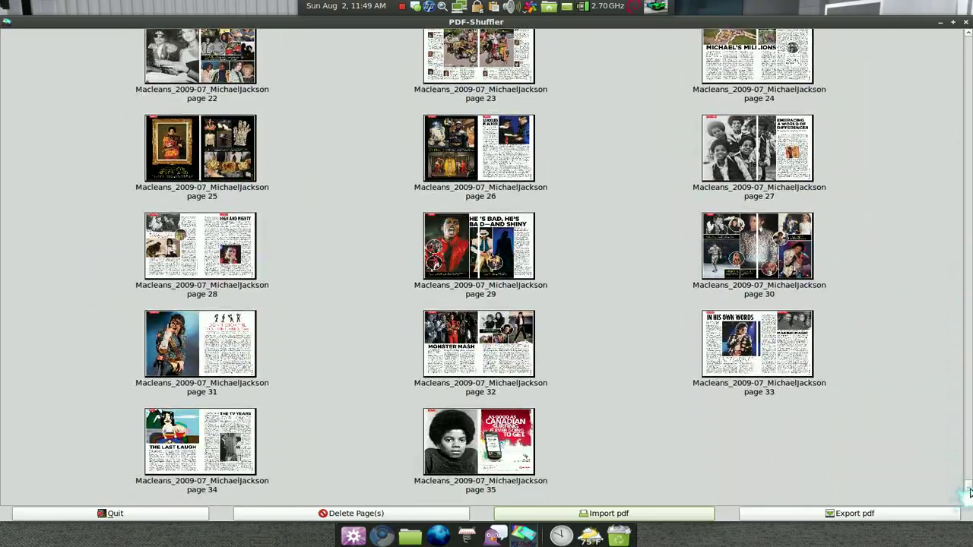
left_click_drag(968, 493, 970, 457)
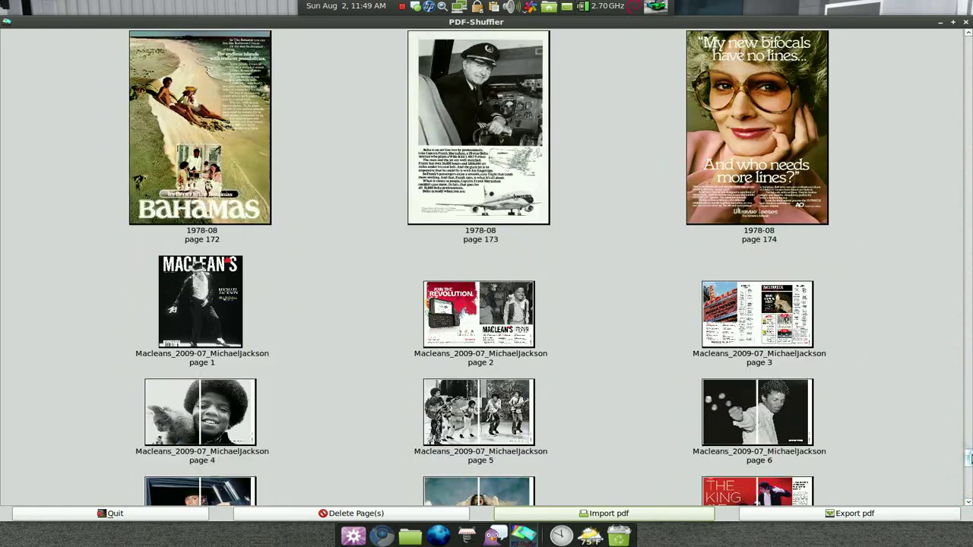
Move Macleans page 1 after page 172 and Macleans page 6 before page 172
left_click_drag(228, 338, 443, 228)
left_click_drag(745, 487, 114, 69)
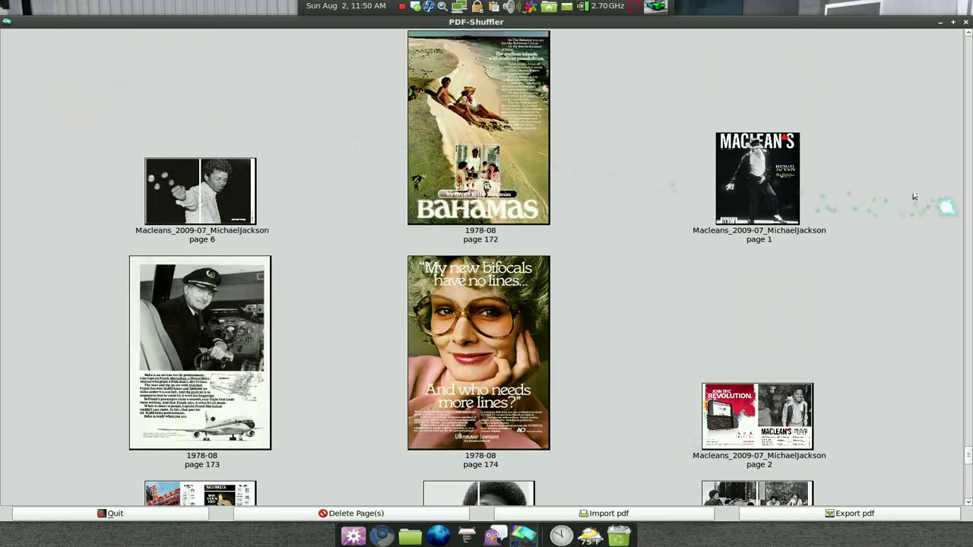
scroll(836, 205, "up", 1)
scroll(776, 213, "up", 1)
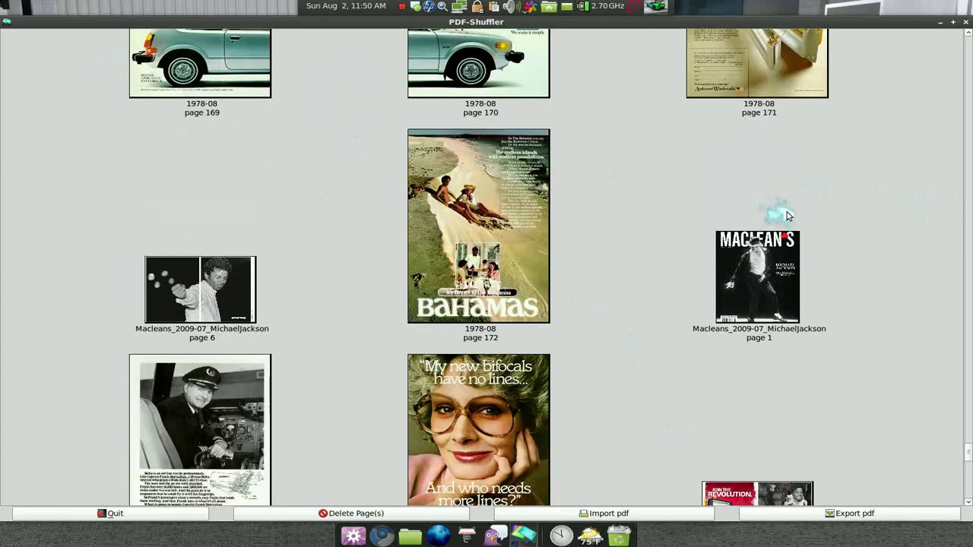
scroll(825, 253, "up", 5)
Place page 170 right after page 167, then scroll back up to page 14
left_click_drag(544, 166, 621, 72)
scroll(608, 175, "up", 4)
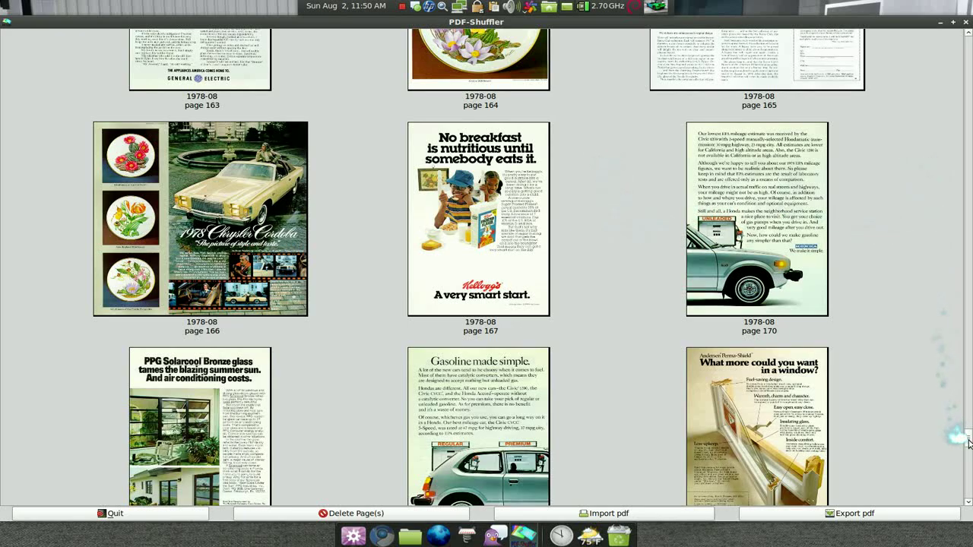
left_click_drag(968, 444, 954, 76)
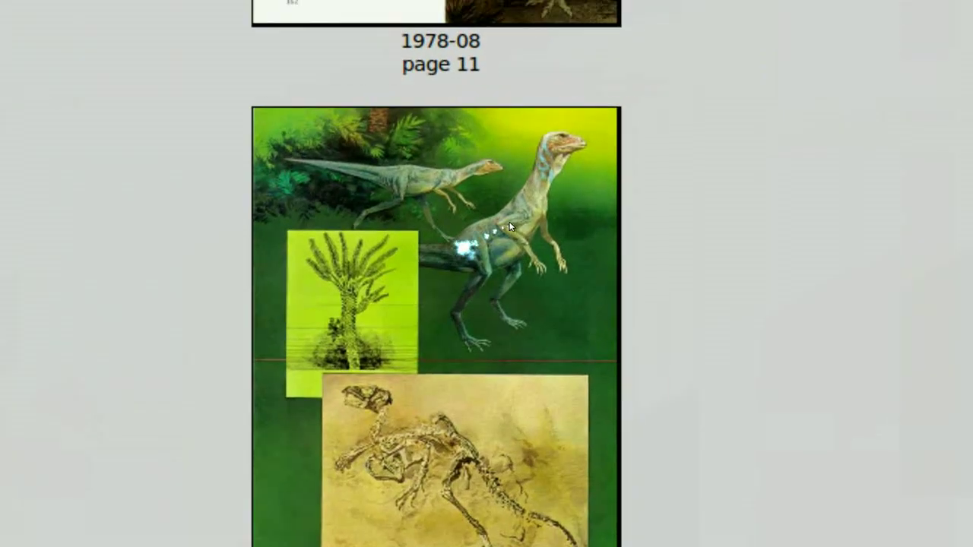
right_click(513, 199)
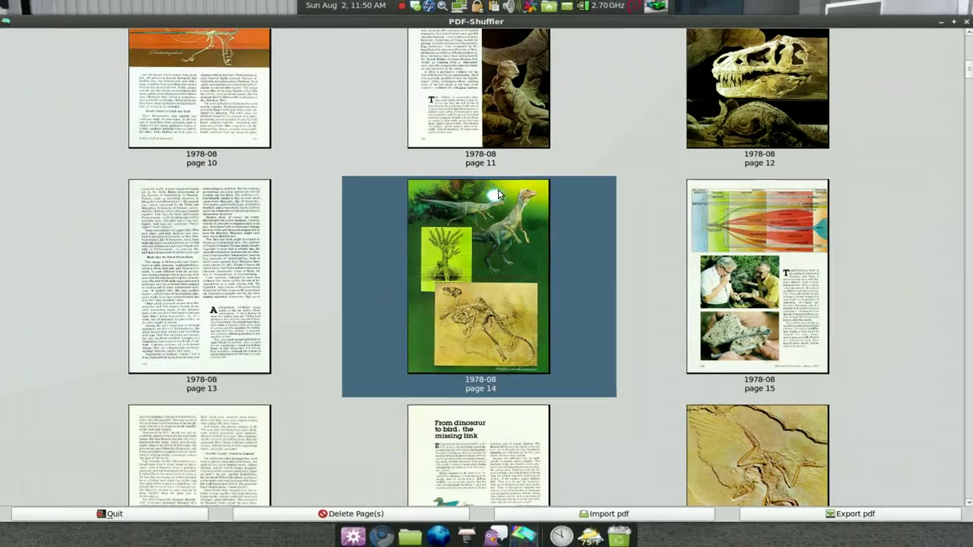
Rotate page 14 clockwise into landscape
right_click(452, 241)
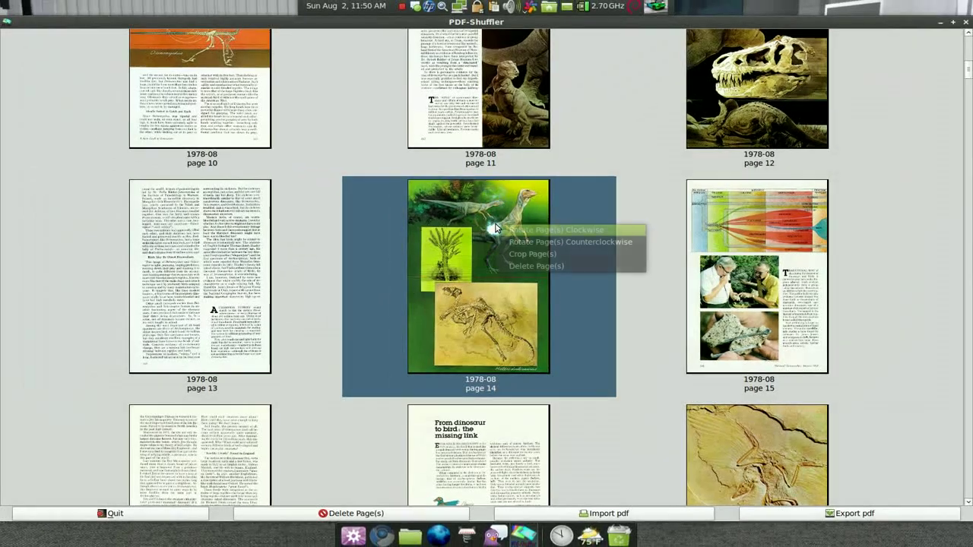
left_click(534, 231)
left_click(658, 245)
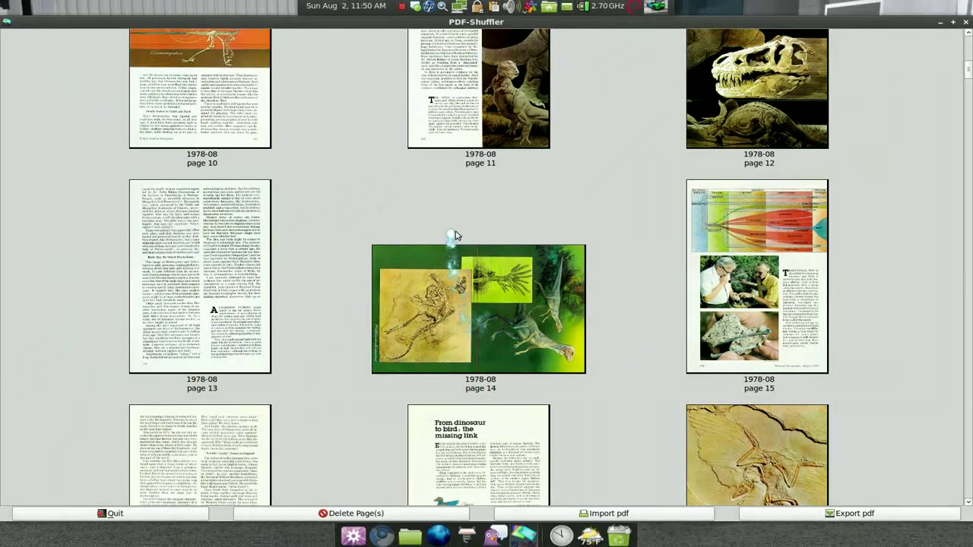
Bring up the Crop Page(s) margins dialog for page 12
scroll(457, 244, "up", 2)
right_click(495, 163)
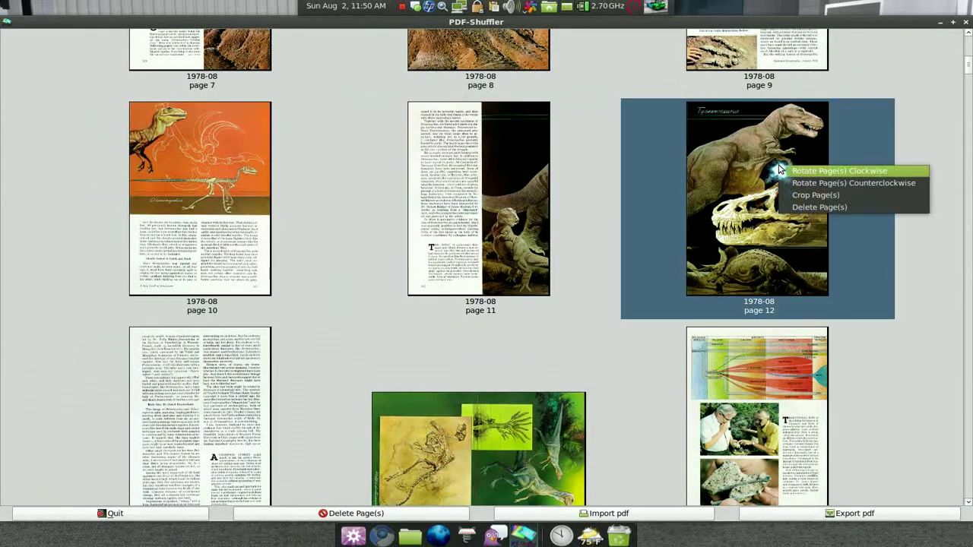
left_click(795, 197)
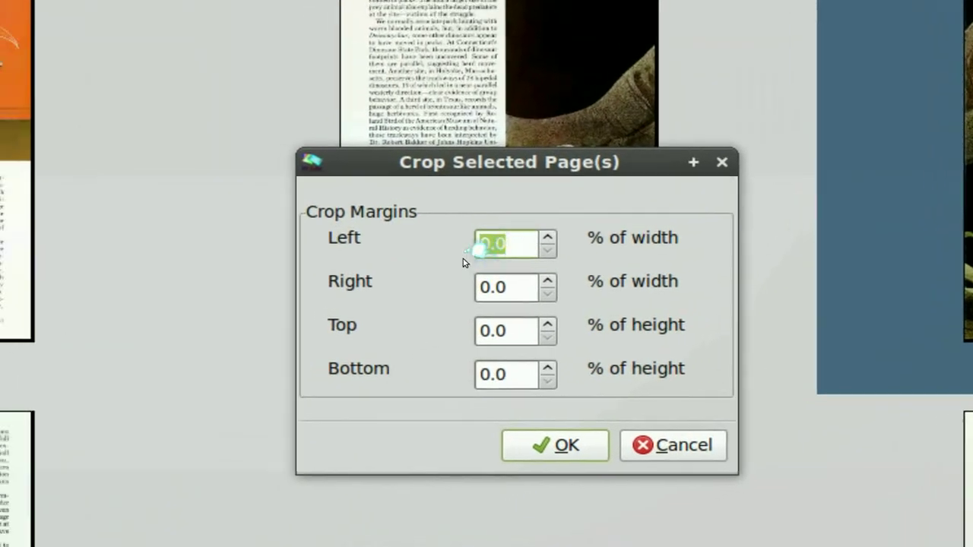
Set page 12's left crop margin to 10% and apply it
left_click(487, 247)
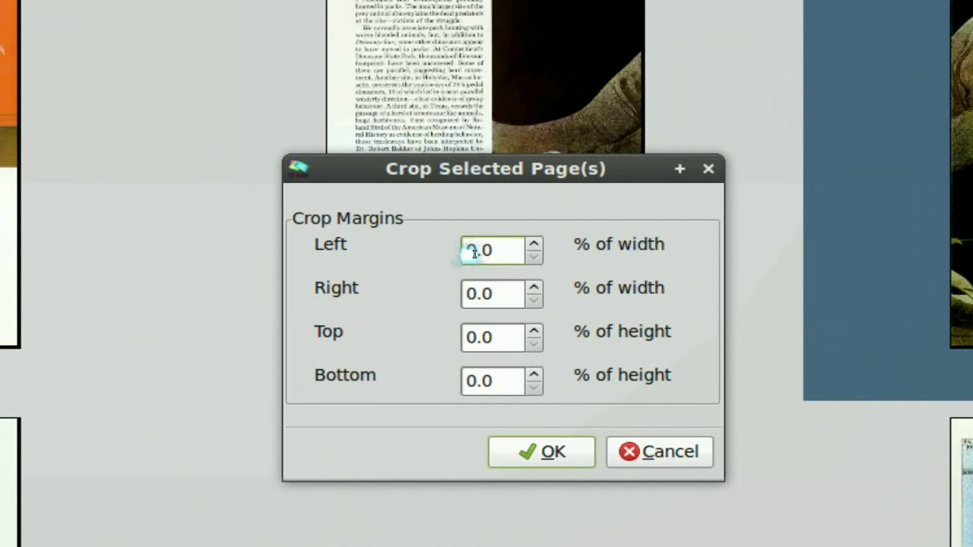
left_click_drag(472, 253, 383, 237)
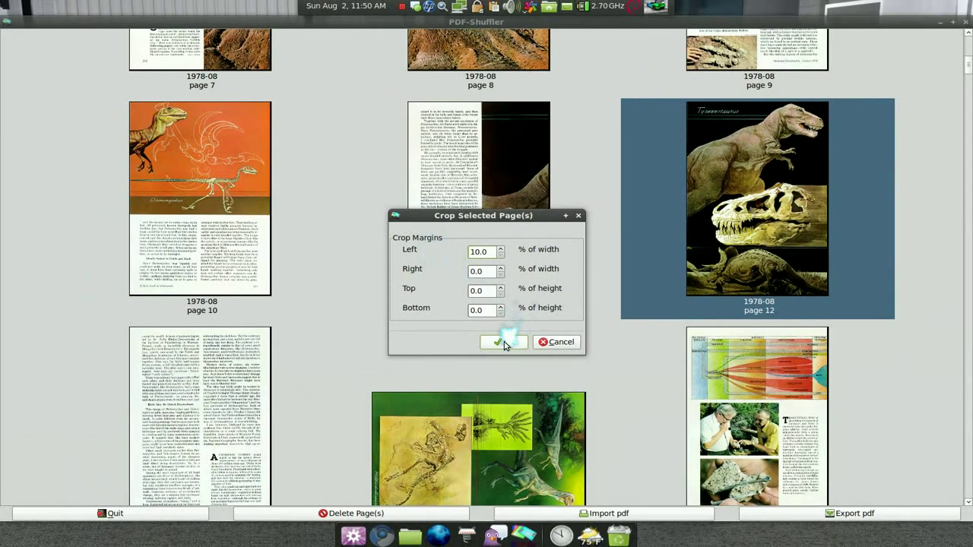
left_click(591, 463)
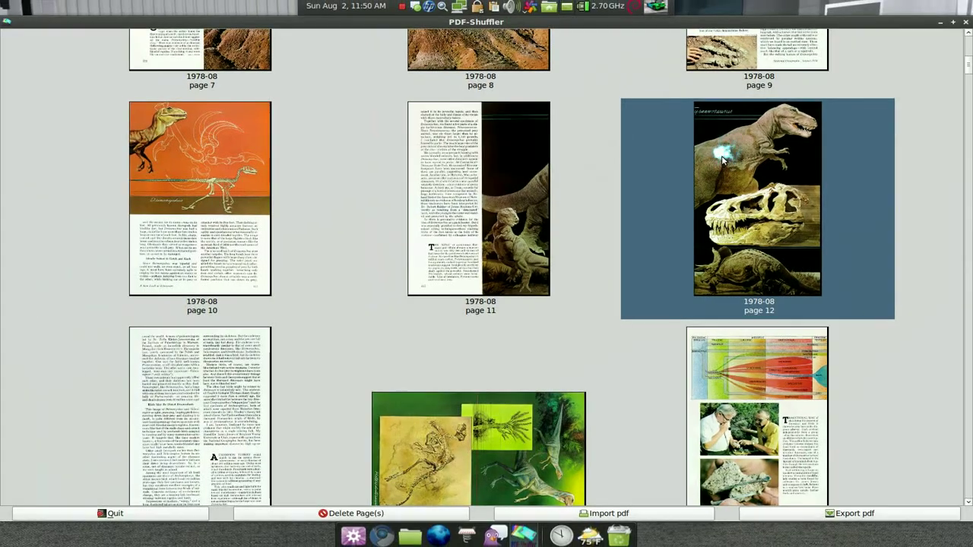
Reopen Crop Page(s) for page 12 and set all four margins to 10%
right_click(730, 157)
left_click(756, 186)
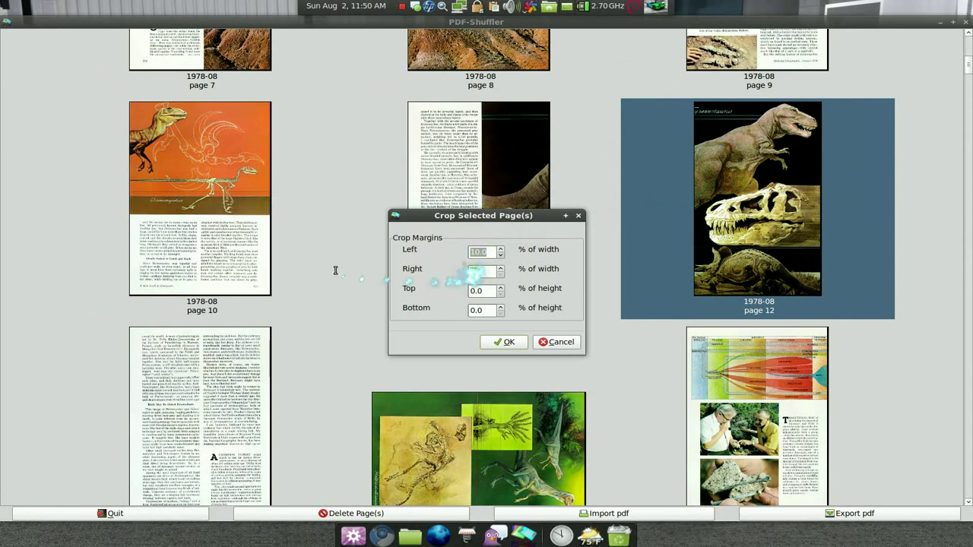
key("Tab")
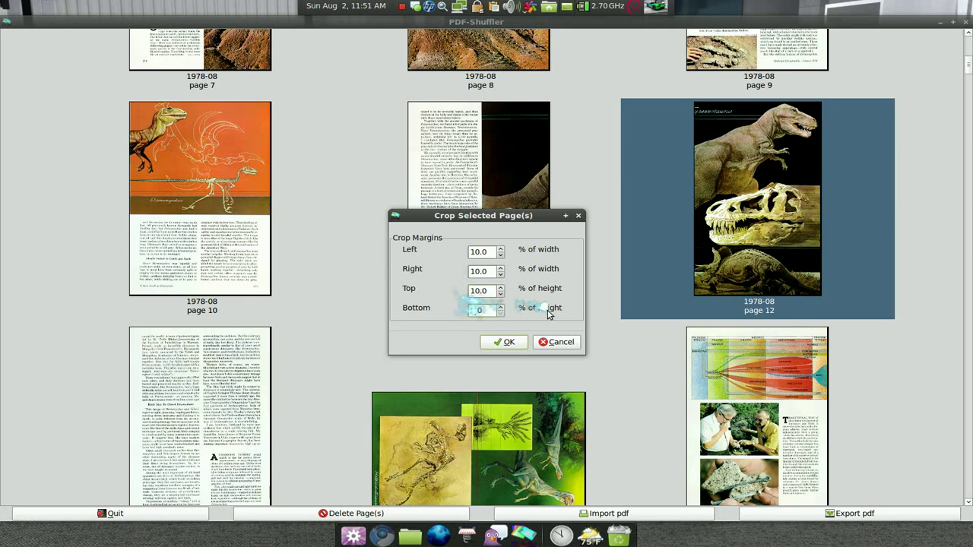
type("1")
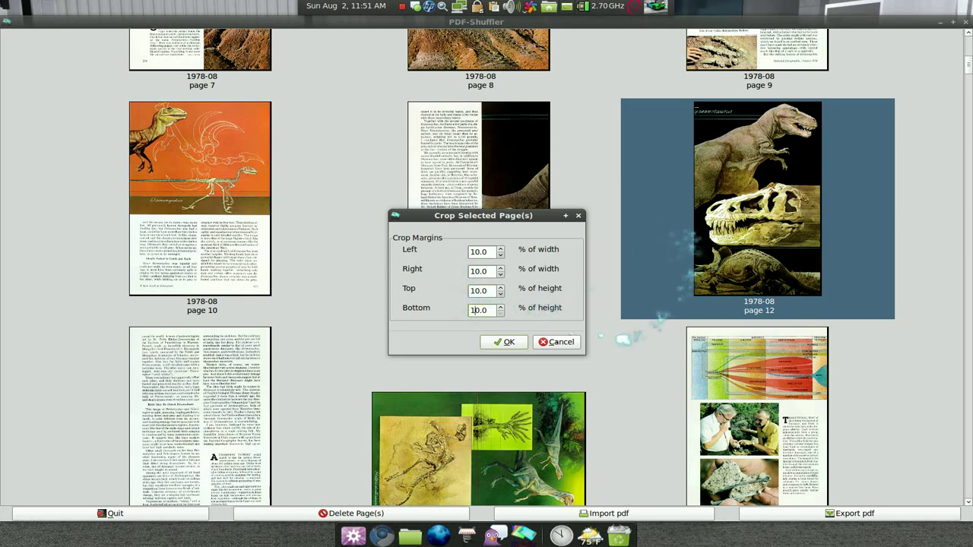
left_click(505, 341)
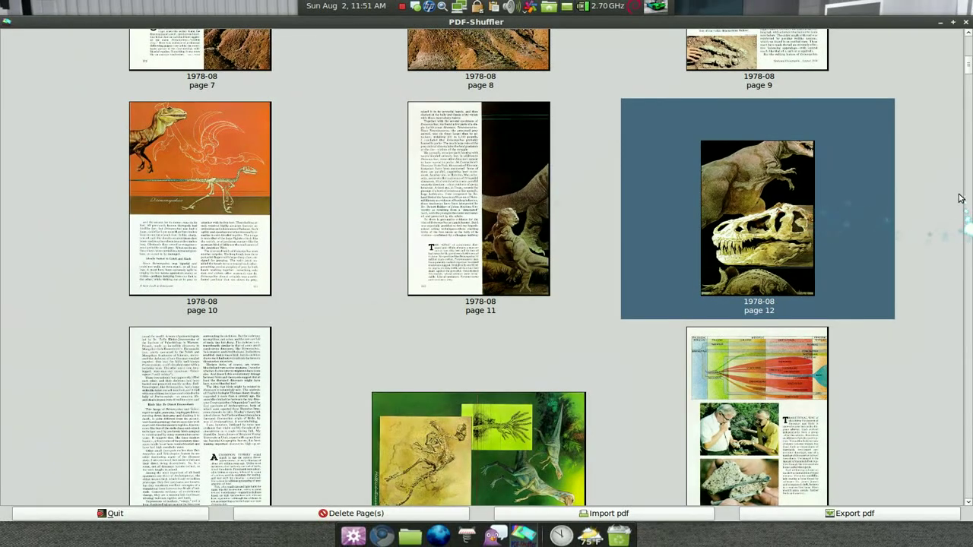
Move page 6 to follow the cover and put page 4 ahead of page 3
left_click_drag(967, 70, 964, 50)
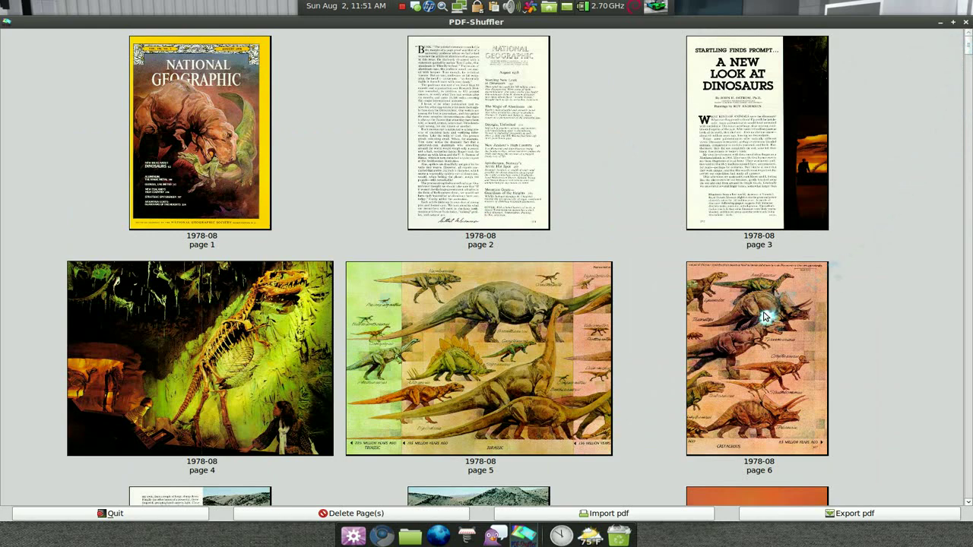
left_click_drag(765, 315, 392, 105)
left_click_drag(88, 409, 91, 417)
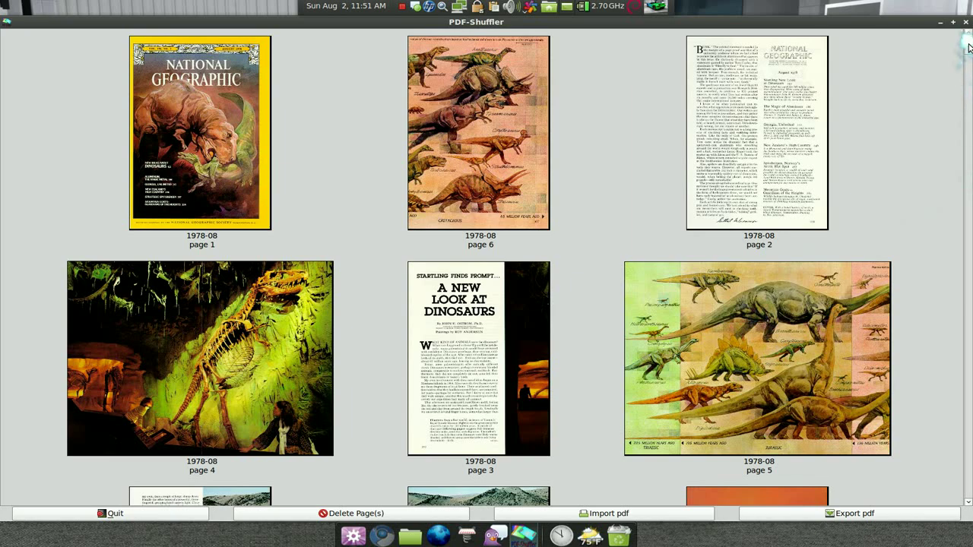
scroll(968, 47, "down", 3)
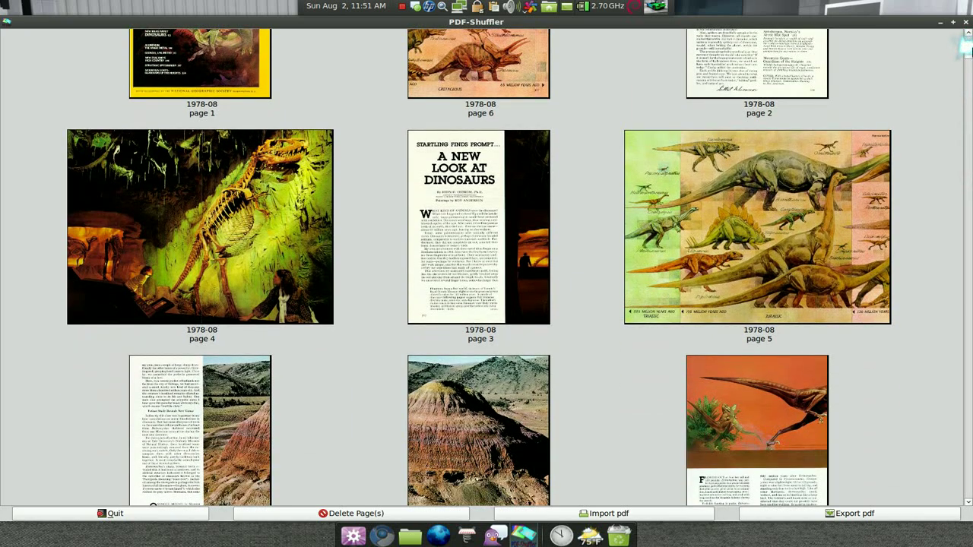
left_click_drag(964, 47, 968, 180)
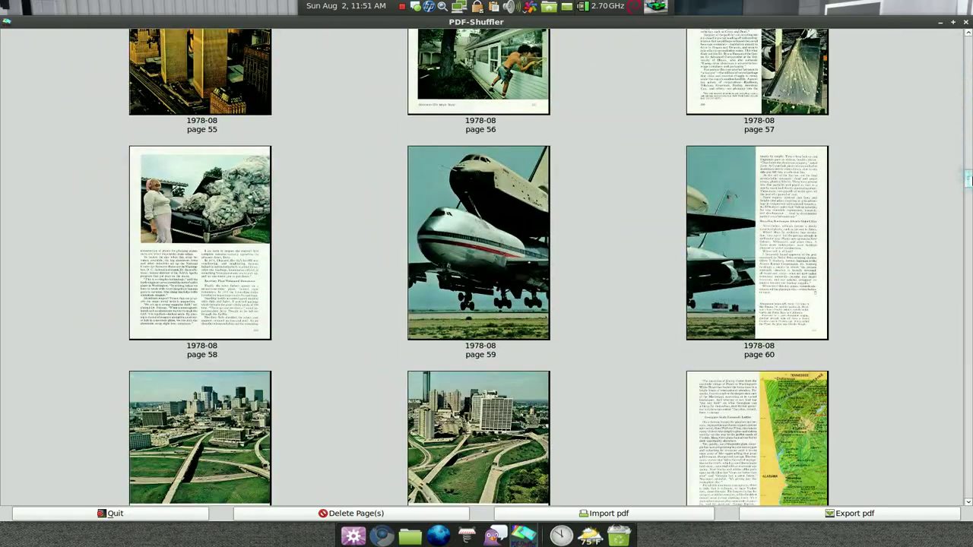
left_click_drag(968, 180, 969, 505)
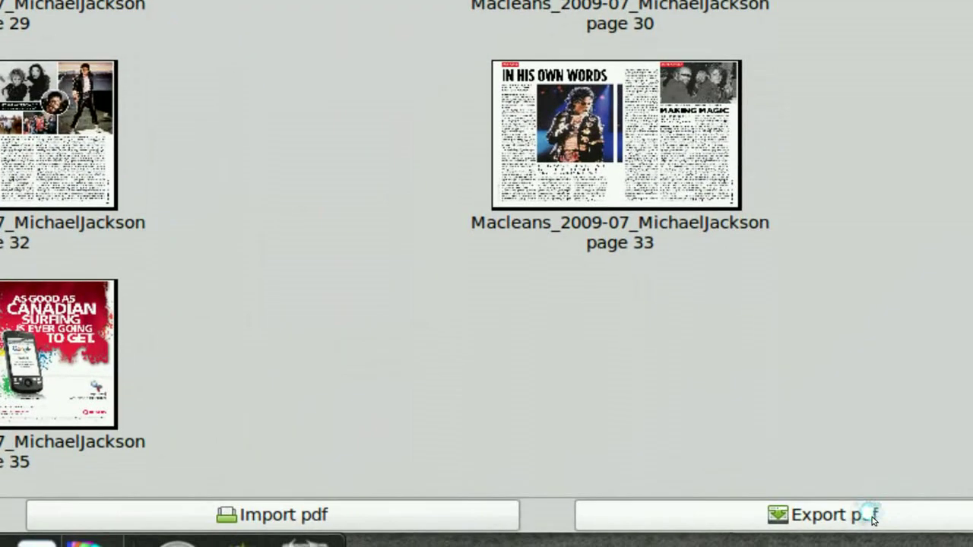
Export the rearranged pages under the name newpdf, saving to the Desktop
left_click(874, 516)
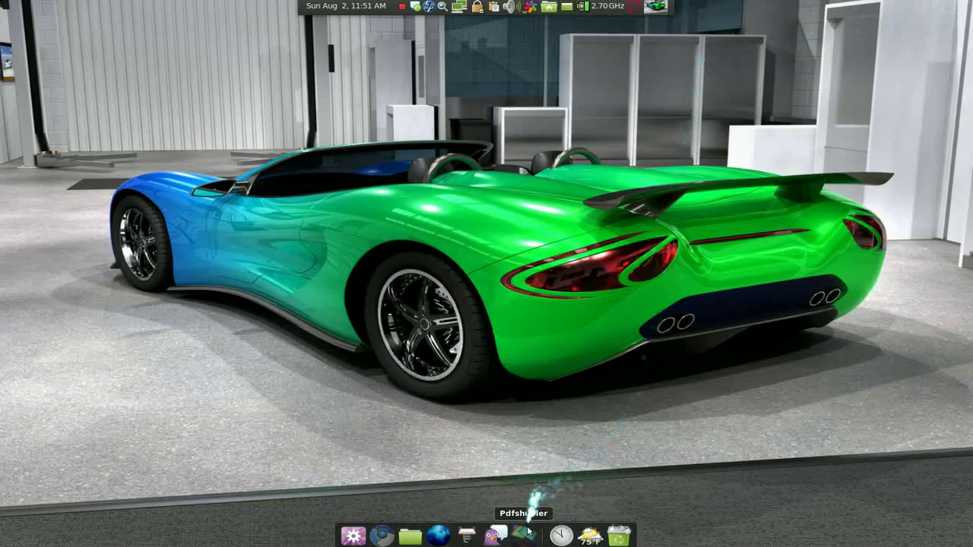
left_click(523, 534)
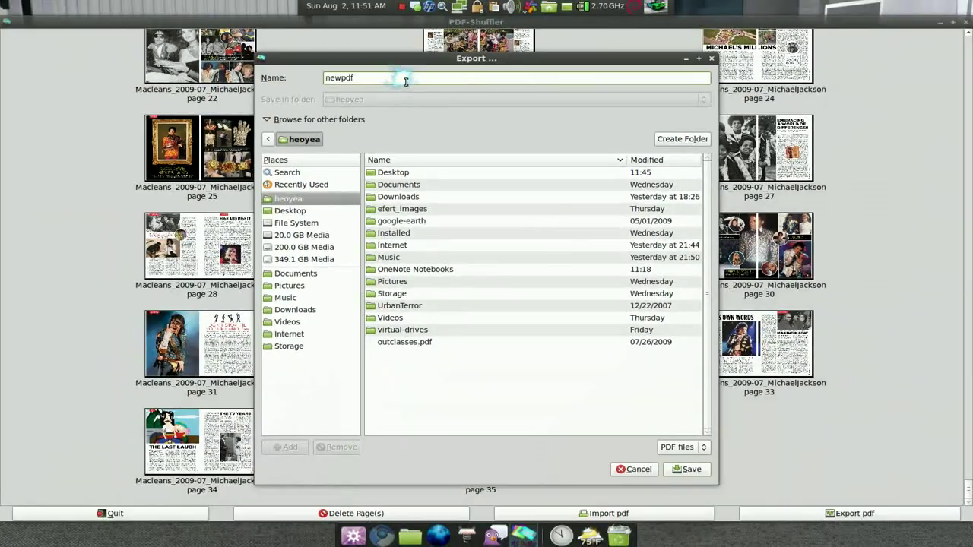
left_click(290, 211)
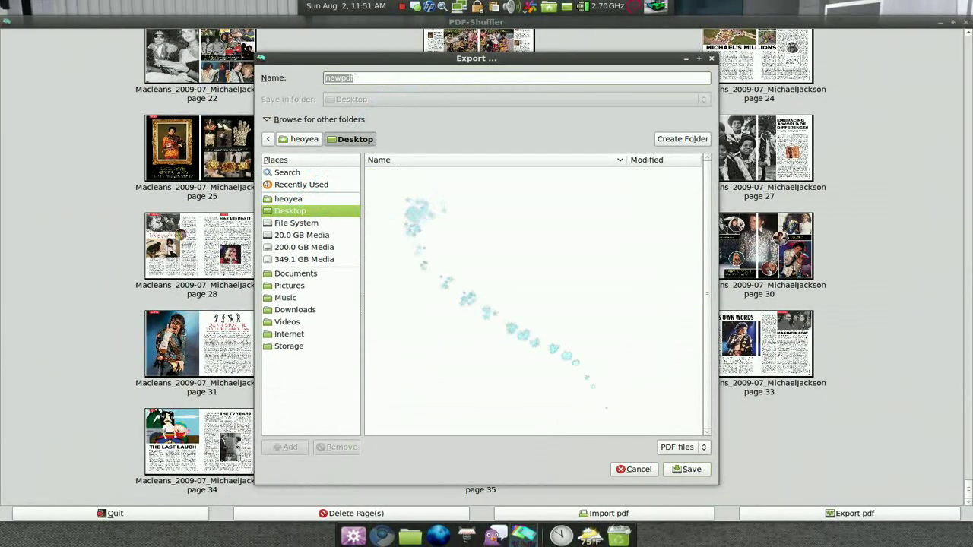
left_click(689, 470)
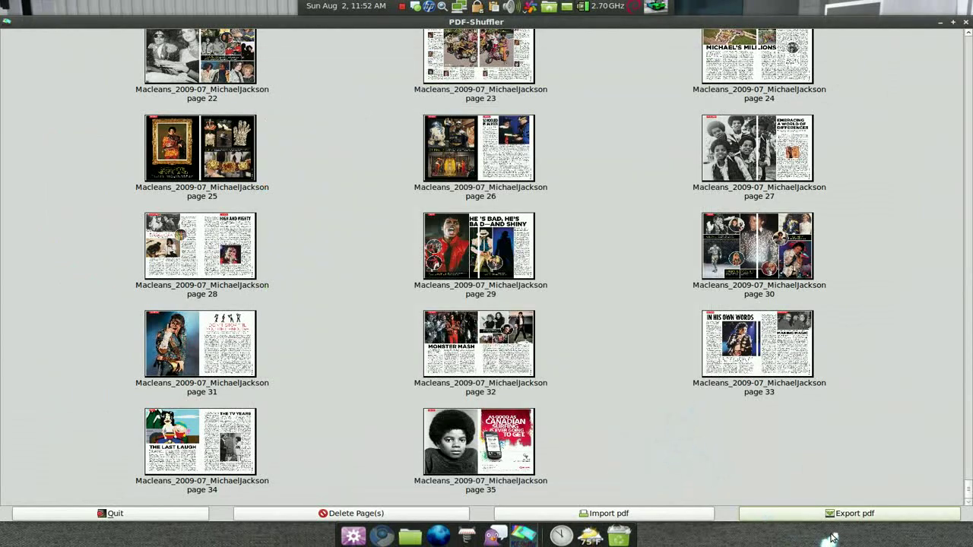
Close PDF-Shuffler and open newpdf.pdf from the desktop in ePDFView
key("ctrl+q")
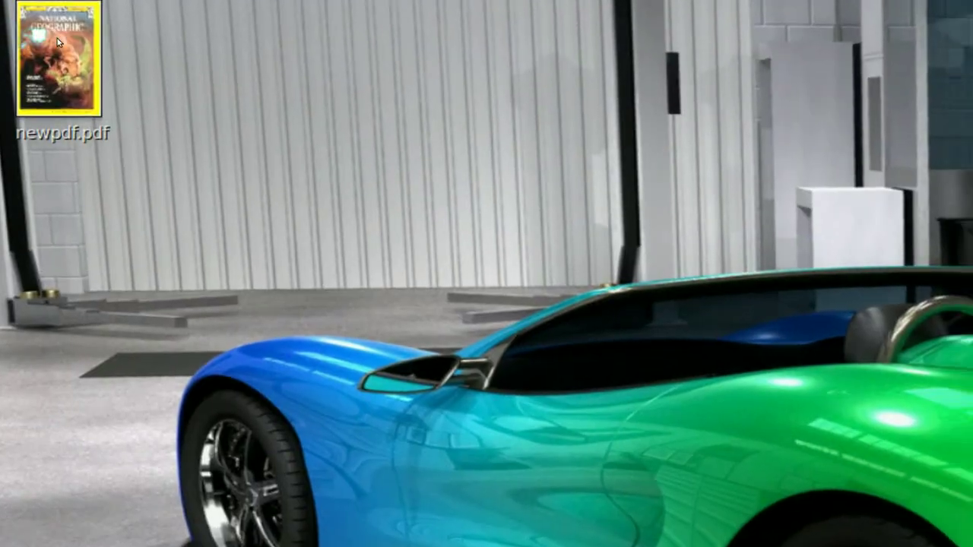
left_click(61, 42)
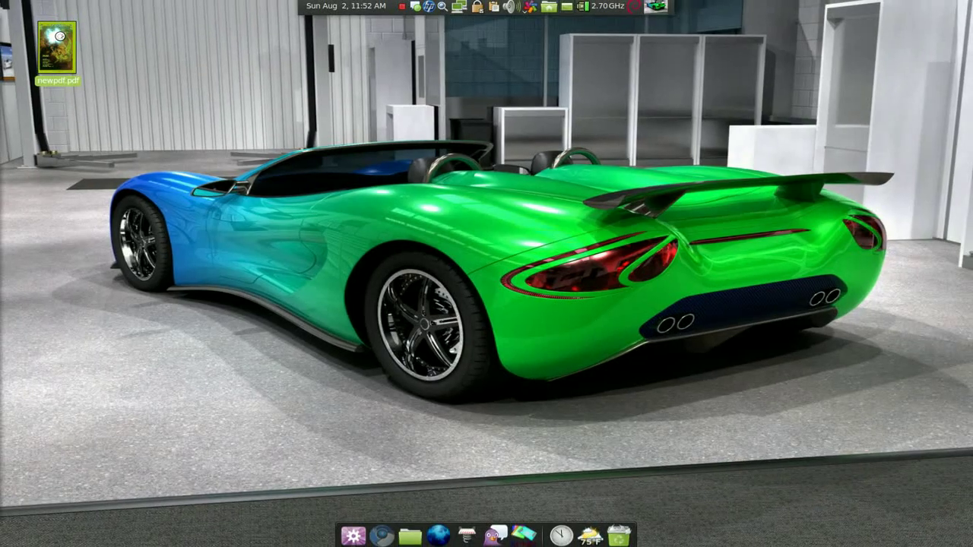
double_click(60, 35)
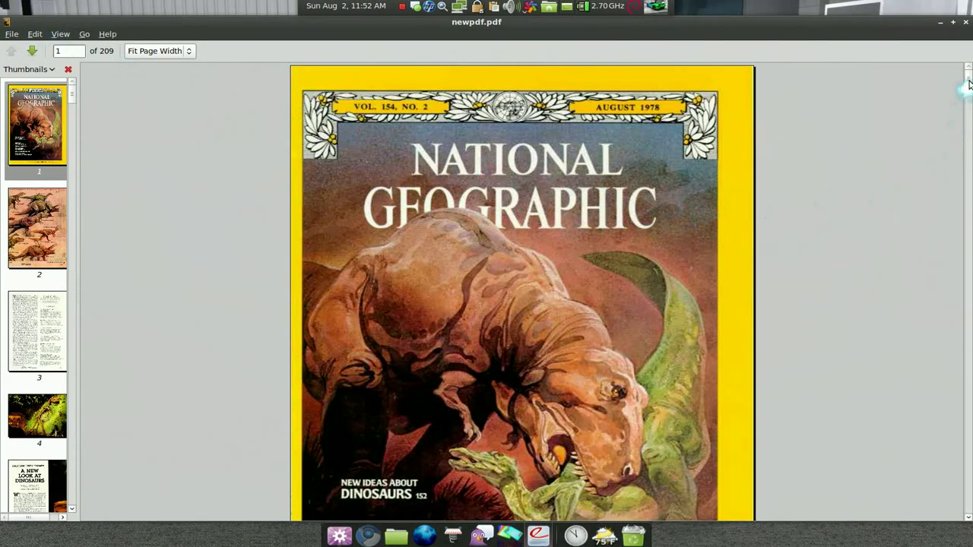
Browse newpdf.pdf through the thumbnails, viewing pages 29, 205 and 203
left_click_drag(969, 83, 970, 154)
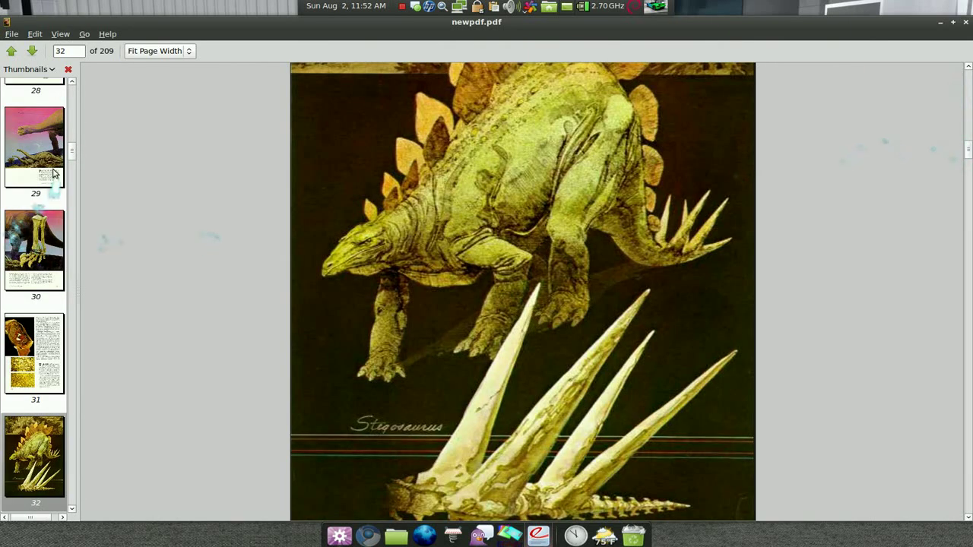
left_click(67, 150)
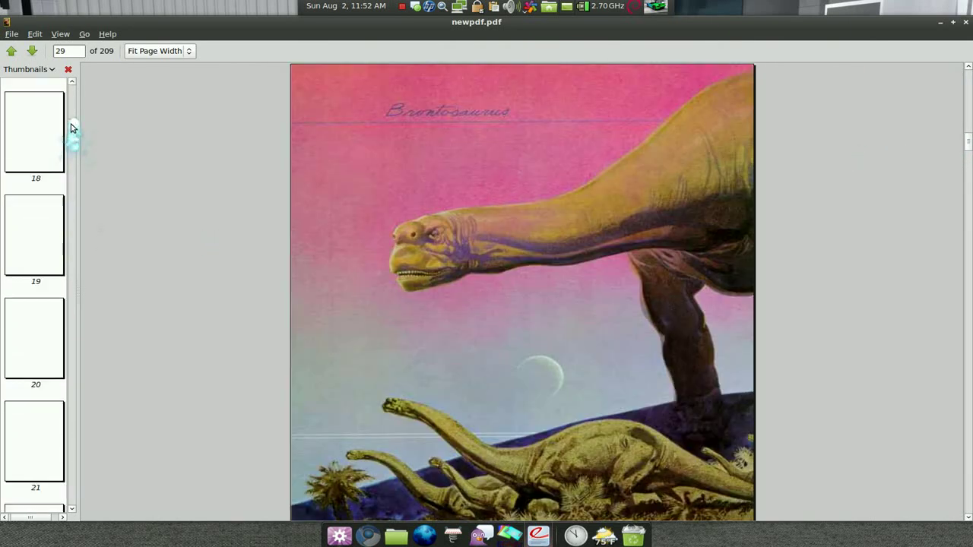
left_click_drag(71, 128, 72, 115)
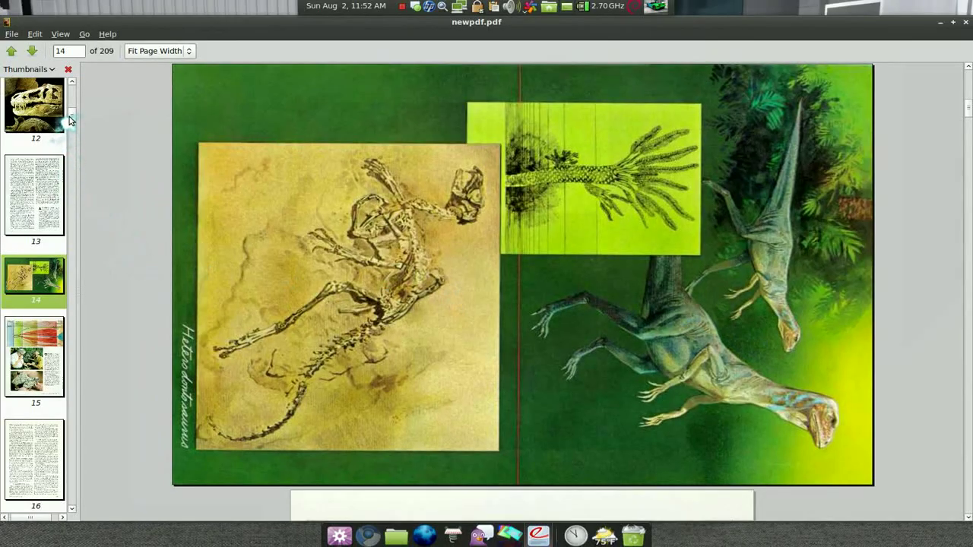
left_click_drag(69, 120, 61, 504)
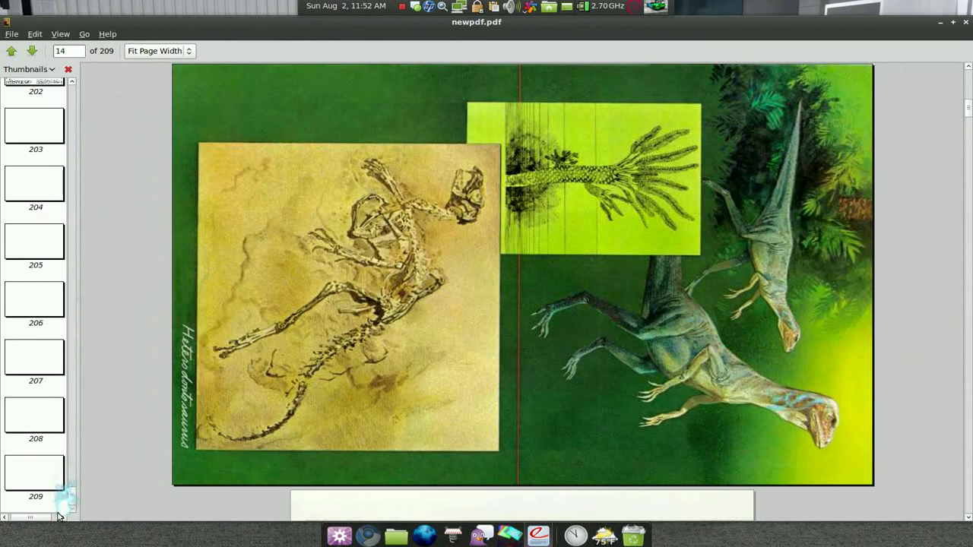
left_click(44, 253)
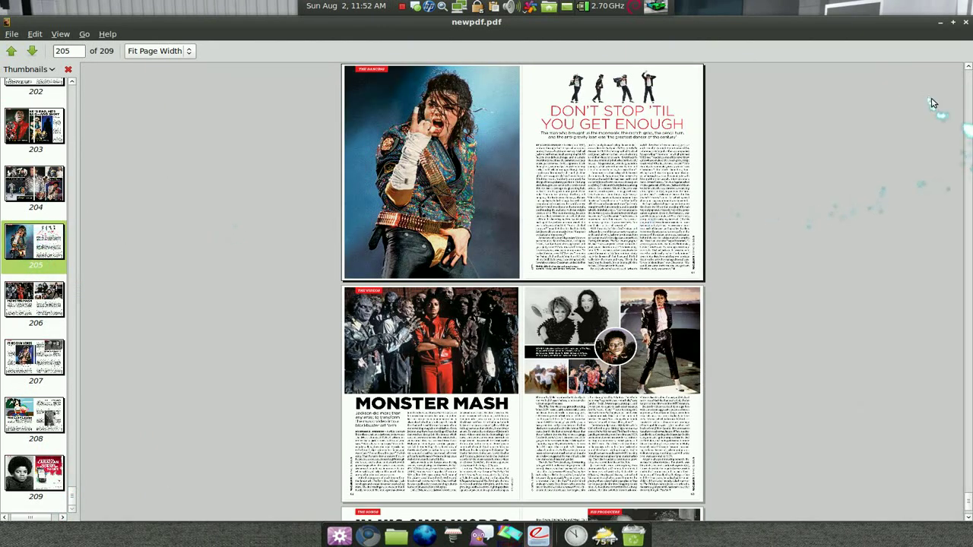
left_click(26, 128)
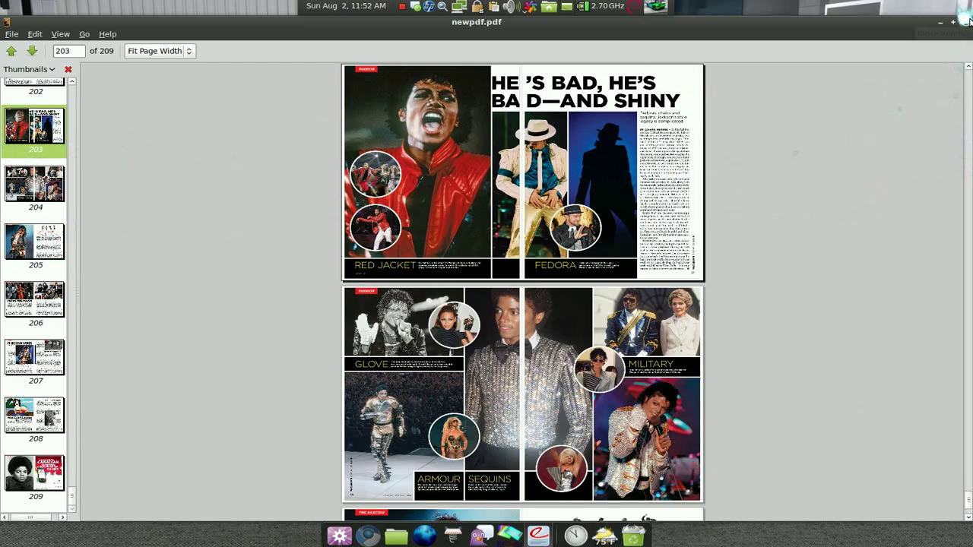